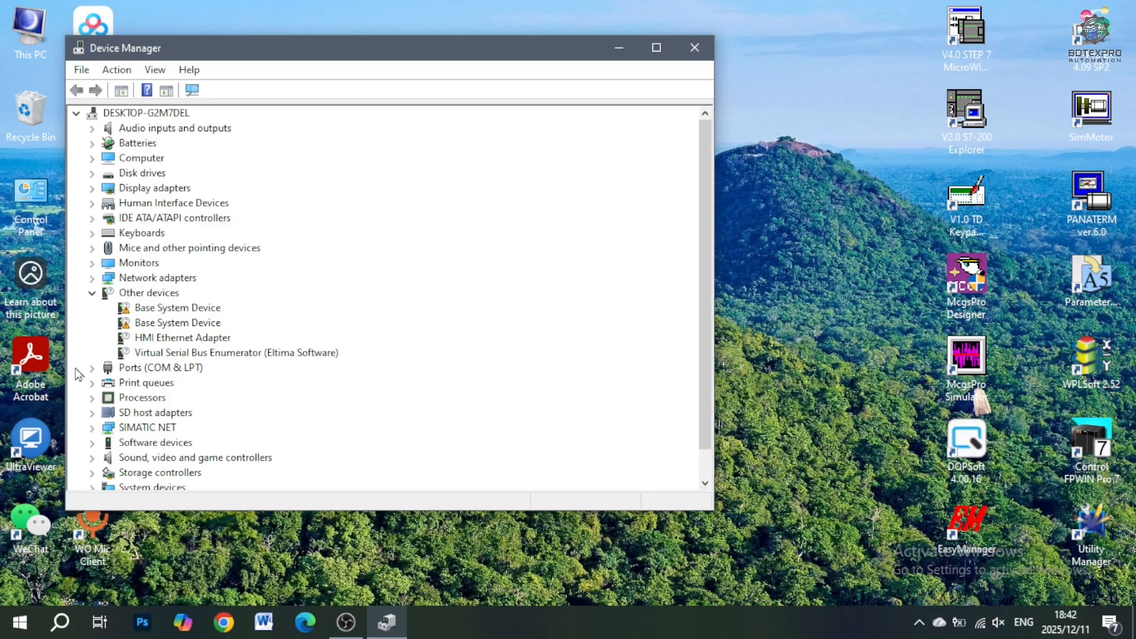
# Set the USB-SERIAL CH340 (COM2) port to 9600 bits per second and close Device Manager
pyautogui.click(93, 370)
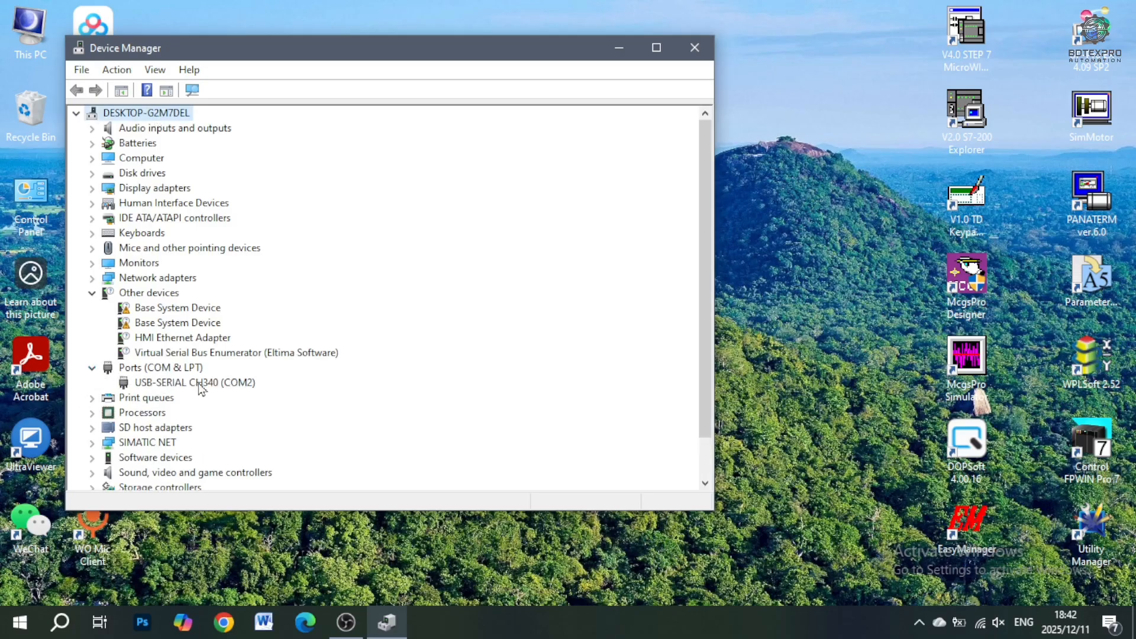
pyautogui.click(143, 384)
pyautogui.doubleClick(144, 385)
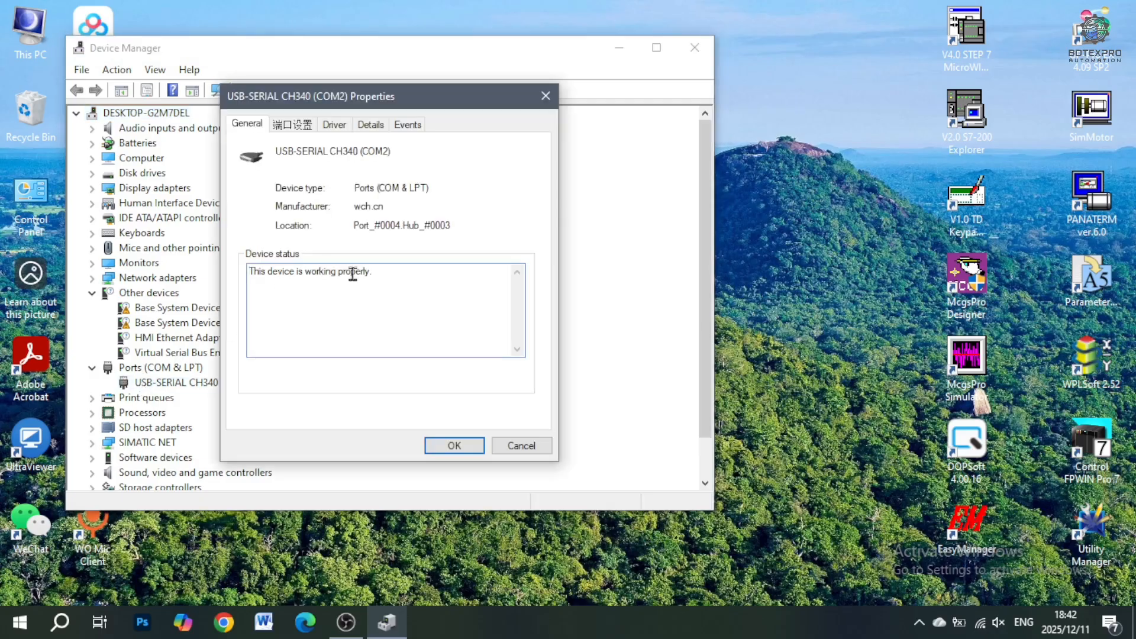
pyautogui.click(307, 130)
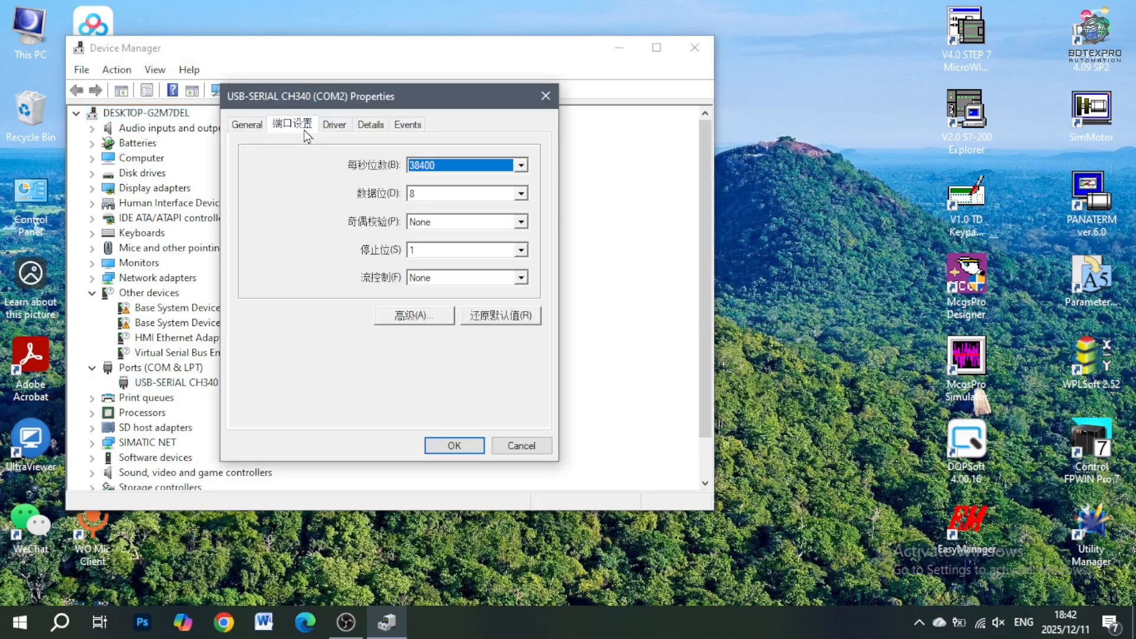
pyautogui.click(521, 166)
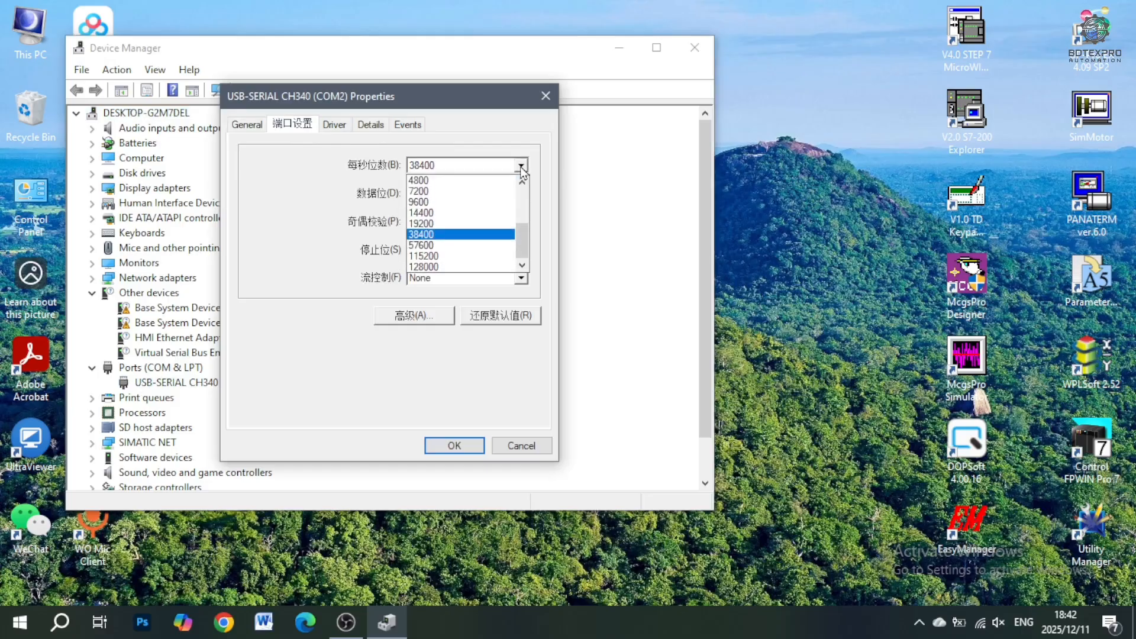
pyautogui.click(494, 204)
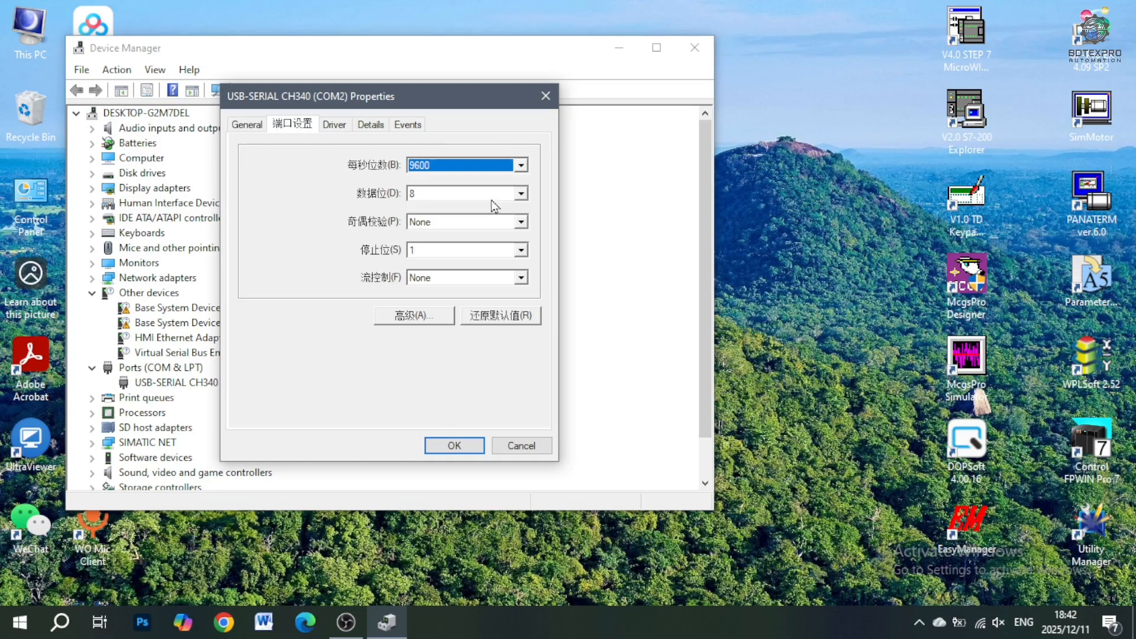
pyautogui.click(463, 447)
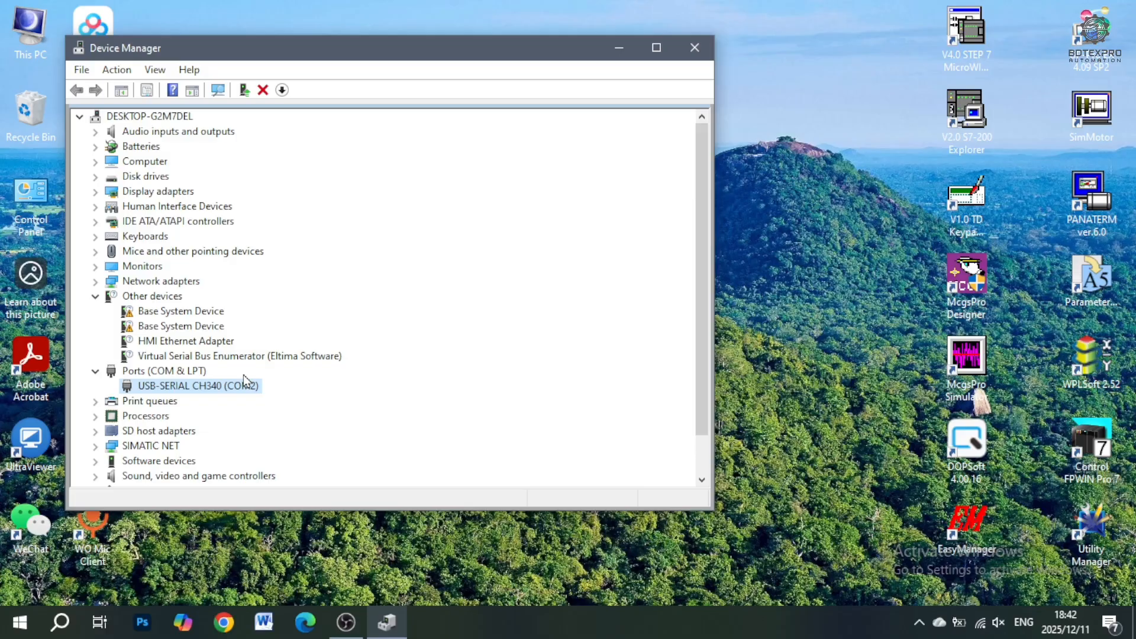
pyautogui.click(708, 49)
# Launch STEP 7-Micro/WIN V4.0 and look over the project's communications settings
pyautogui.click(967, 41)
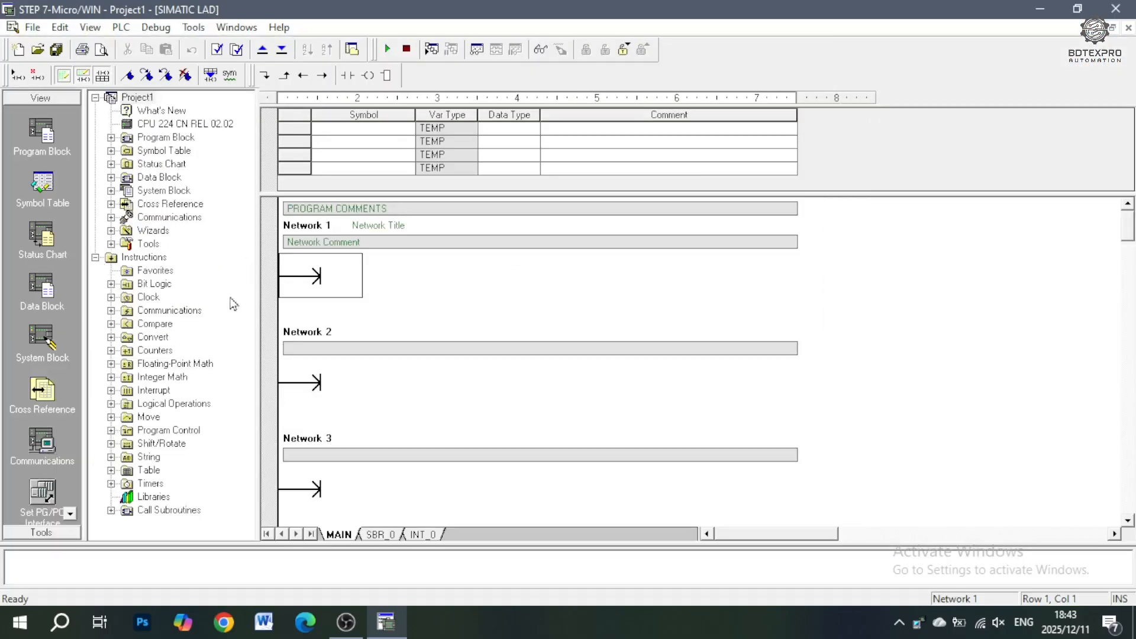
pyautogui.click(38, 448)
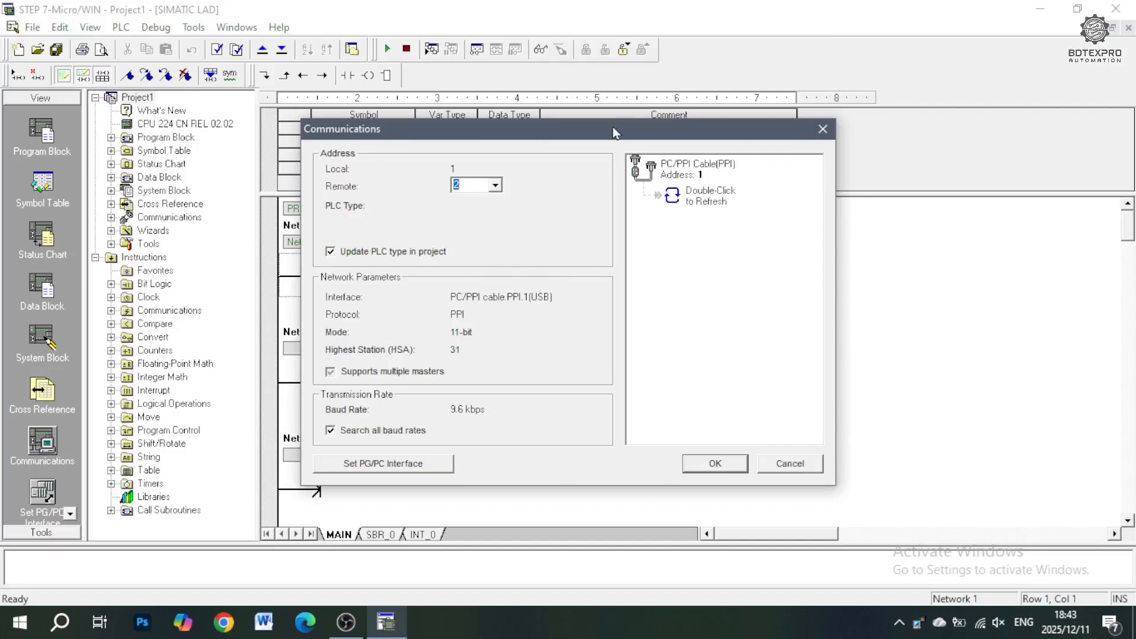
pyautogui.click(791, 467)
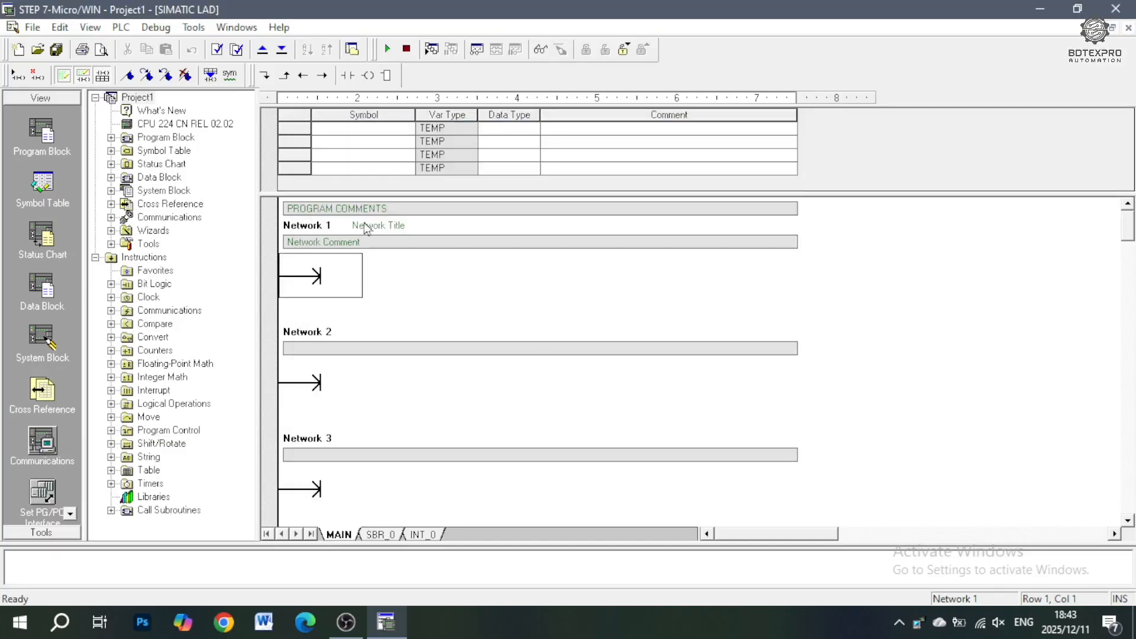
# Try to download the project to the PLC and check the communications settings from the download dialog
pyautogui.click(282, 57)
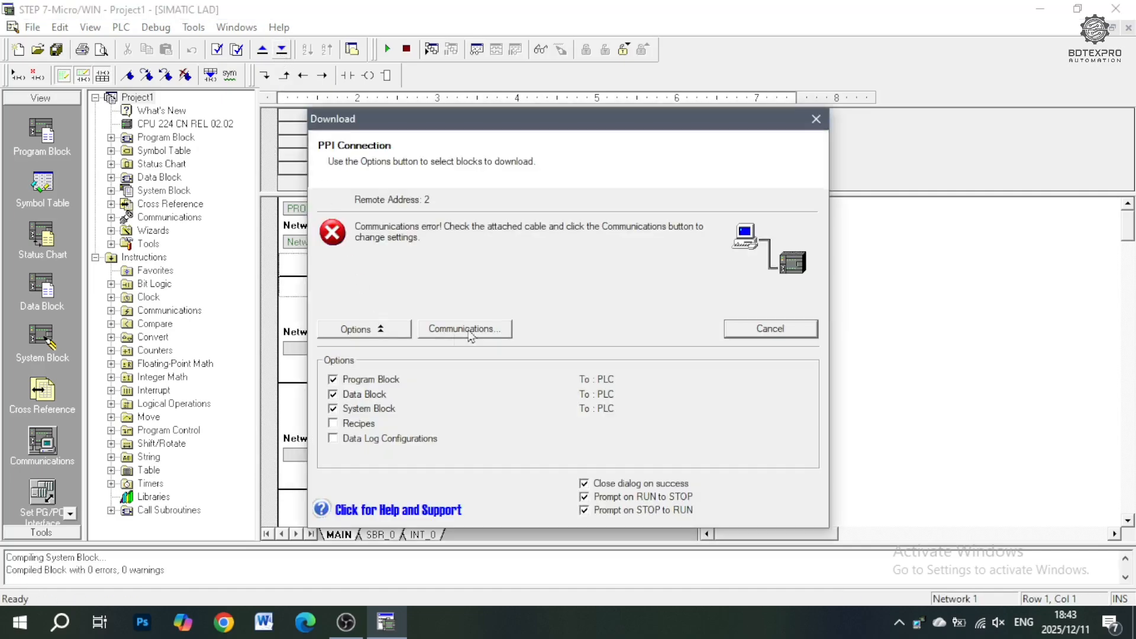
pyautogui.click(497, 329)
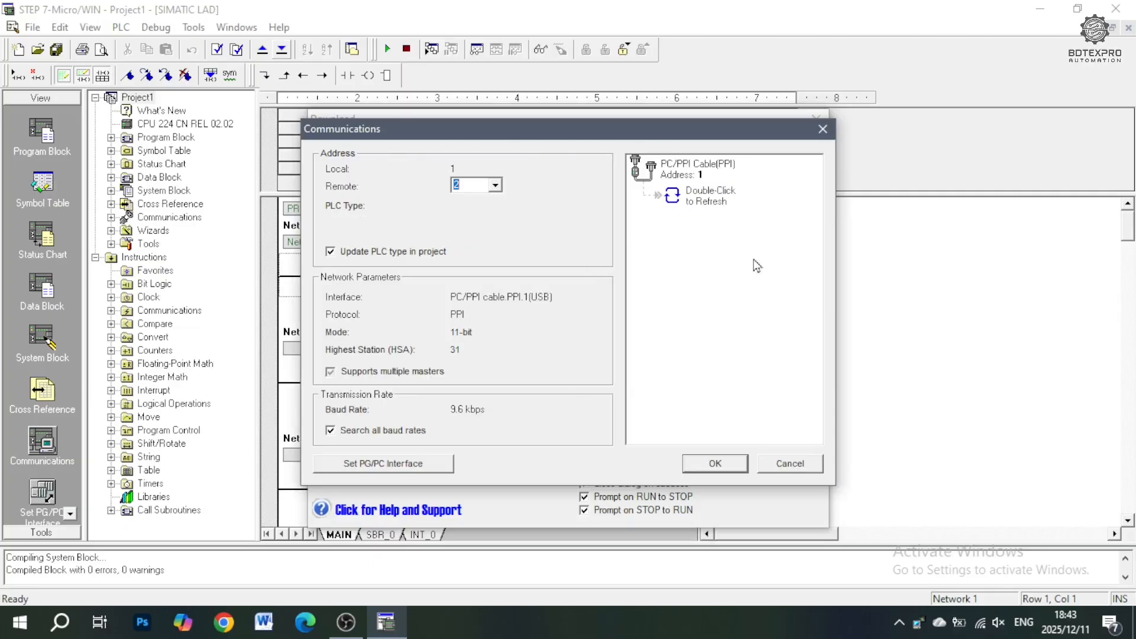
pyautogui.click(790, 465)
pyautogui.click(773, 332)
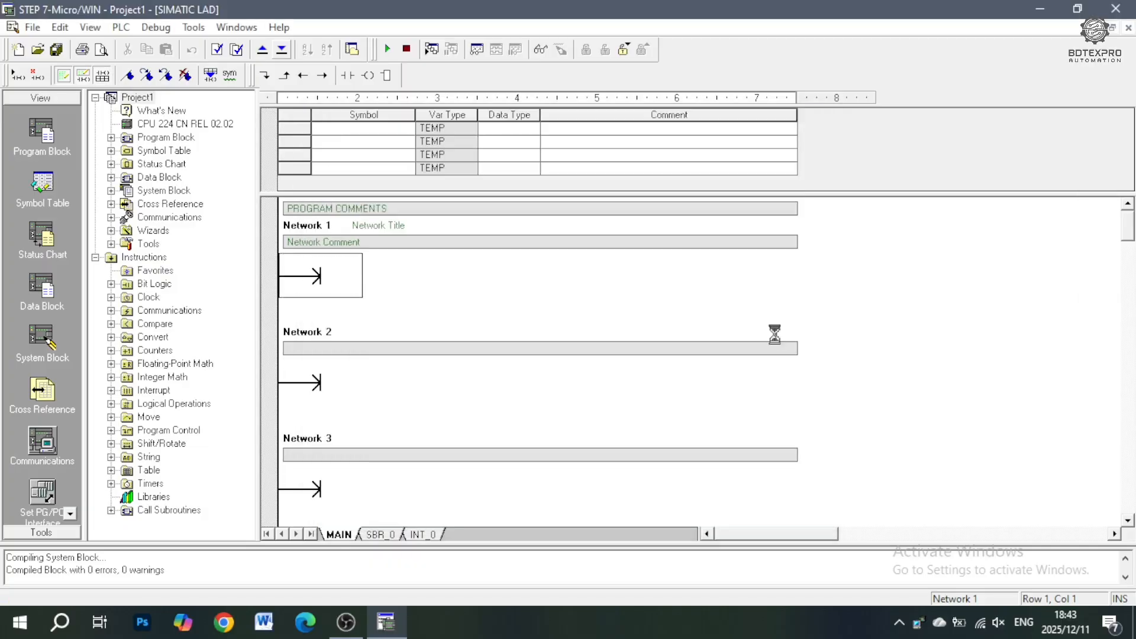
# Search for a connected PLC over the PC/PPI cable in the communications settings
pyautogui.click(49, 456)
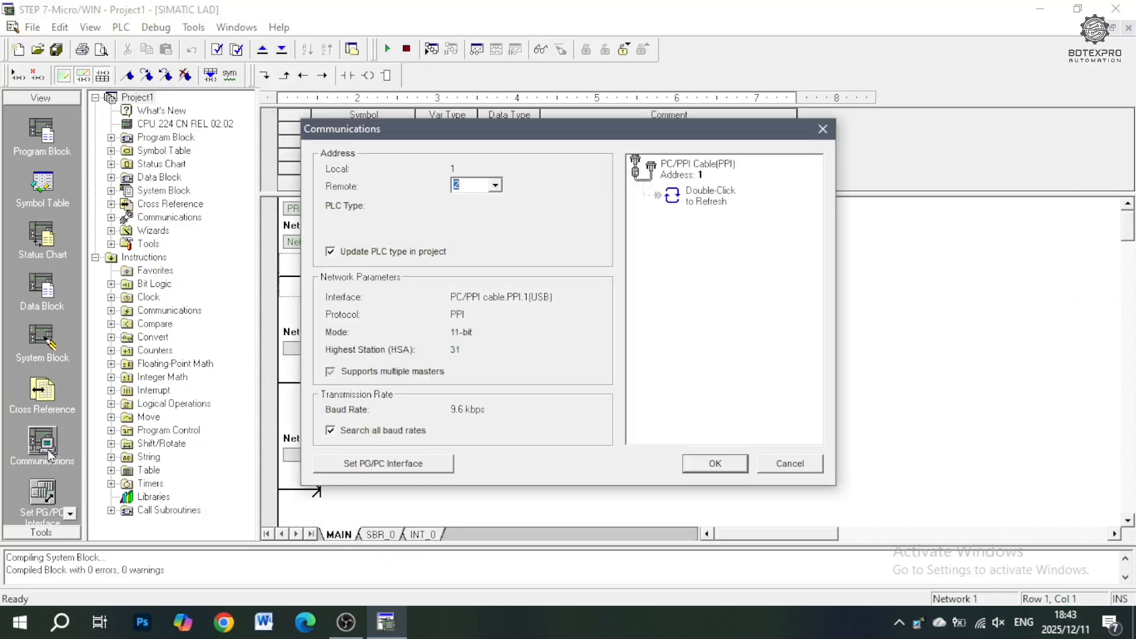
pyautogui.doubleClick(705, 203)
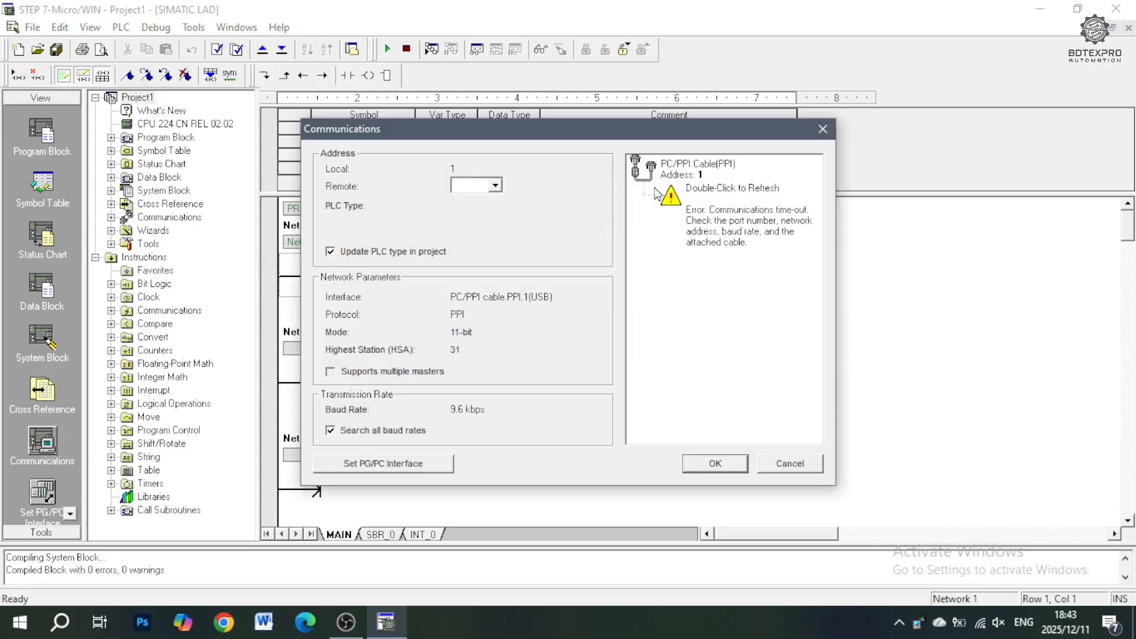
# In the PG/PC interface settings, set the local connection of PC/PPI cable.PPI.1 to COM2
pyautogui.click(398, 470)
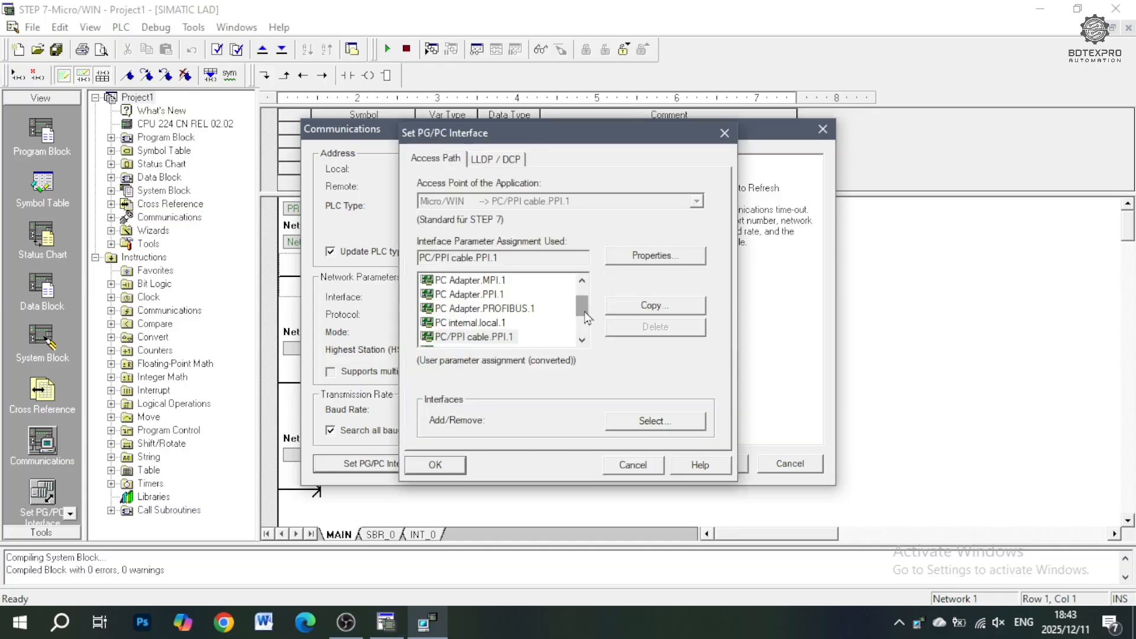
pyautogui.moveTo(585, 318)
pyautogui.mouseDown()
pyautogui.moveTo(585, 292)
pyautogui.moveTo(584, 312)
pyautogui.mouseUp()
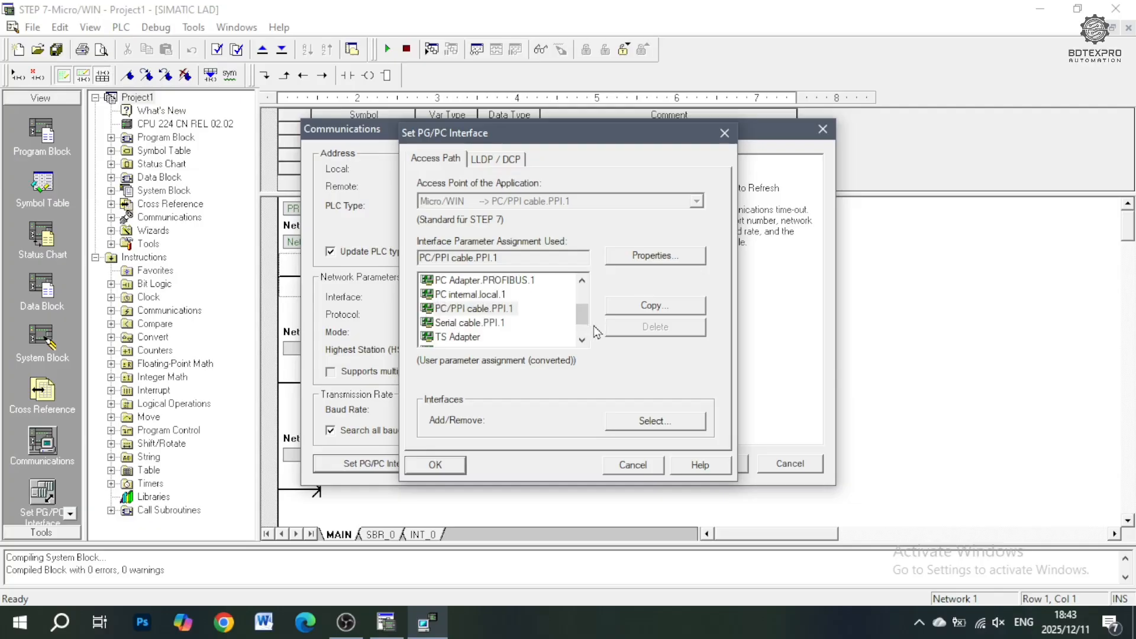
pyautogui.moveTo(586, 322); pyautogui.dragTo(587, 317)
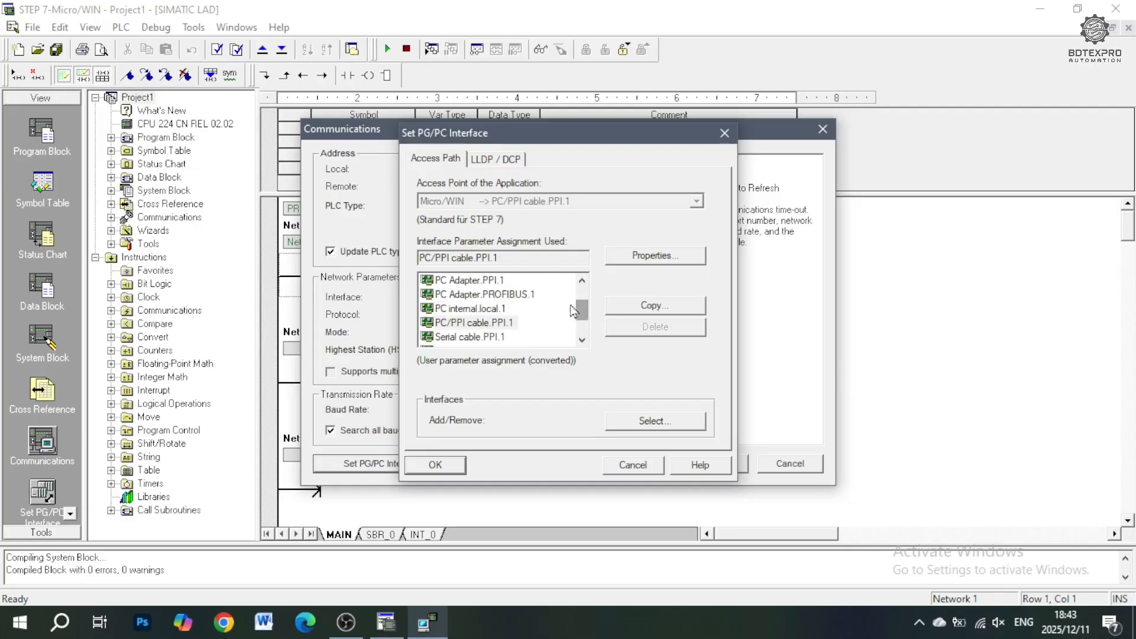
pyautogui.moveTo(582, 319); pyautogui.dragTo(583, 303)
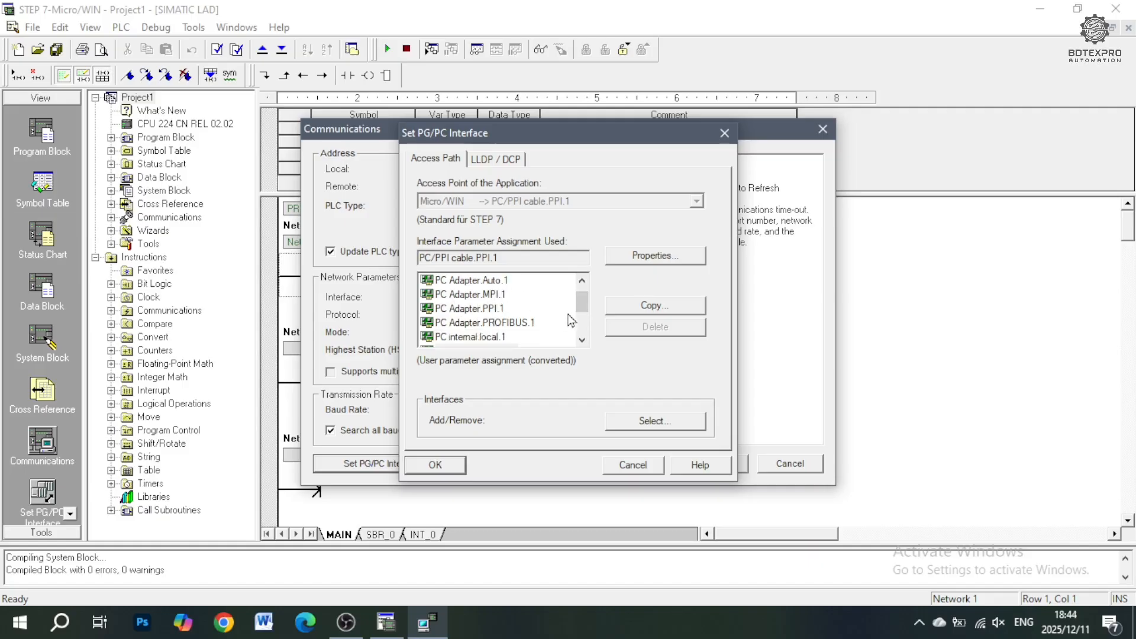
pyautogui.moveTo(582, 301); pyautogui.dragTo(582, 310)
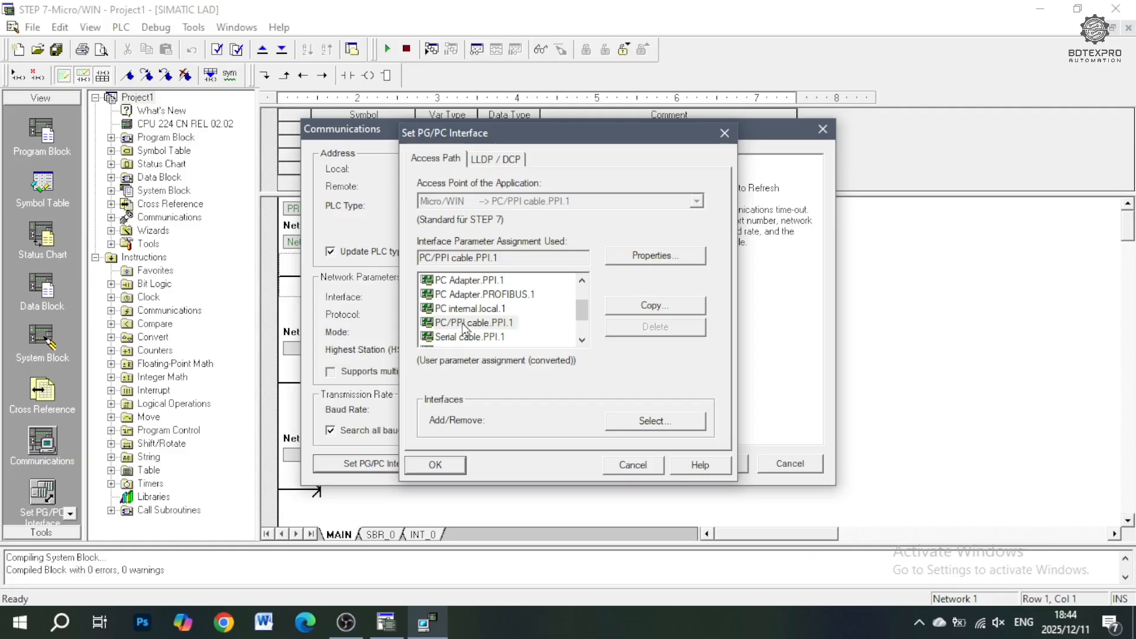
pyautogui.click(668, 260)
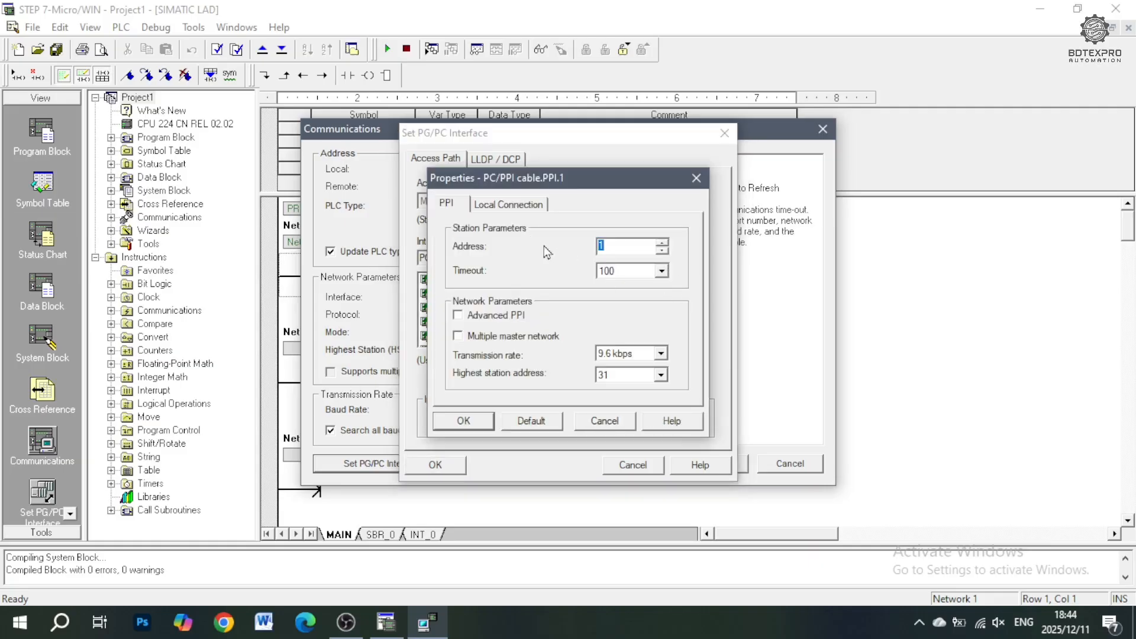
pyautogui.click(542, 211)
pyautogui.click(636, 245)
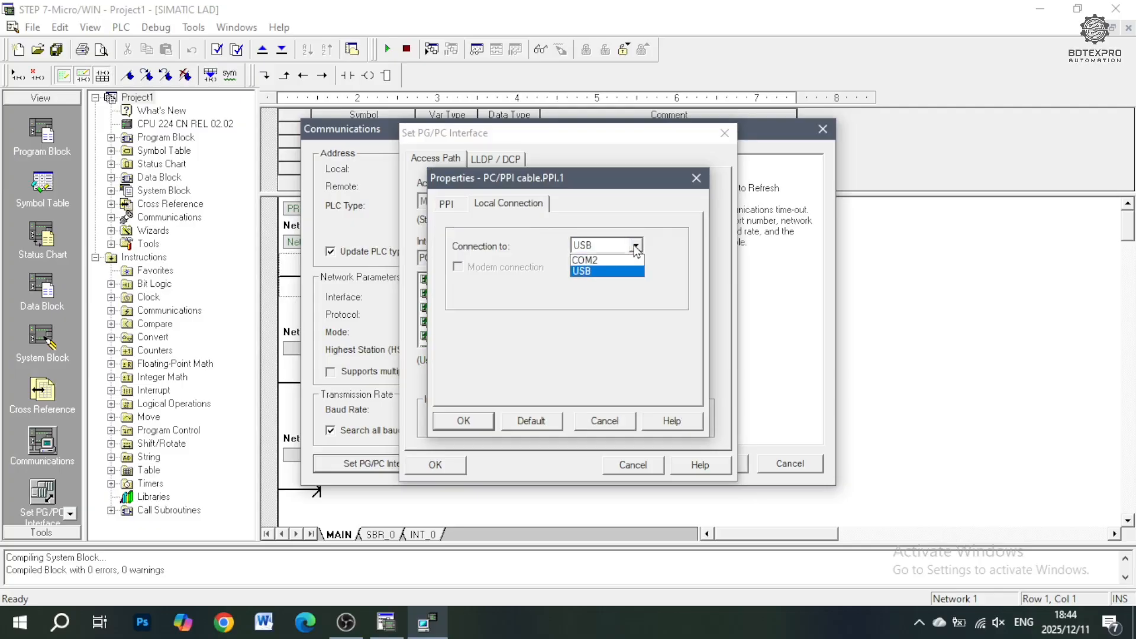
pyautogui.click(603, 261)
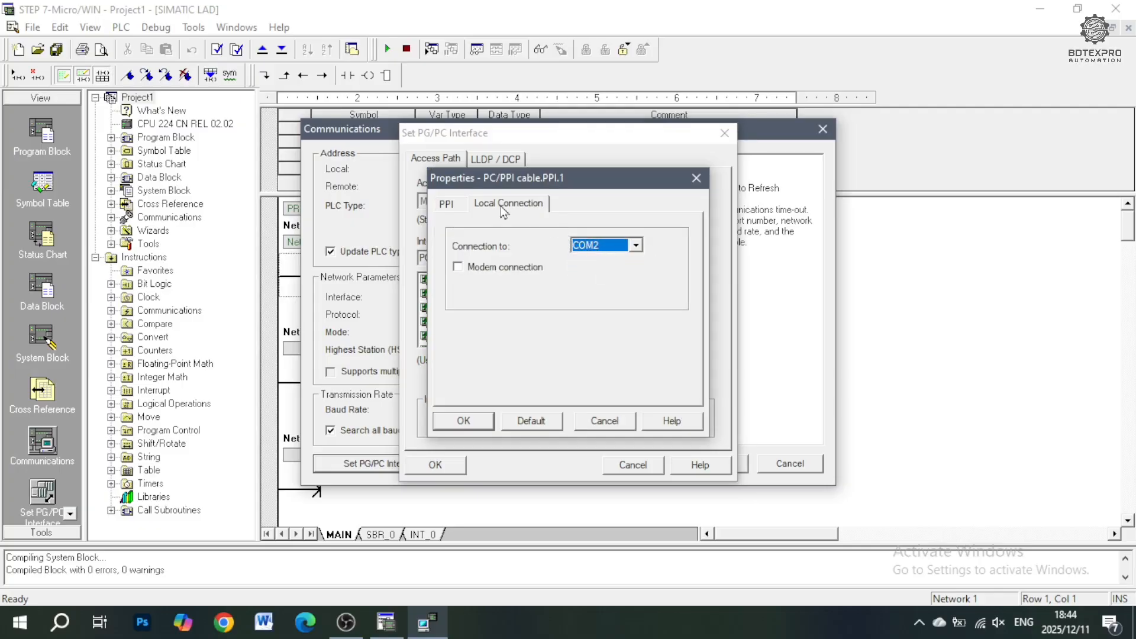
# Set the PC/PPI cable's station address to 0, timeout to 100, transmission rate to 19.2 kbps and highest station address to 31
pyautogui.click(448, 206)
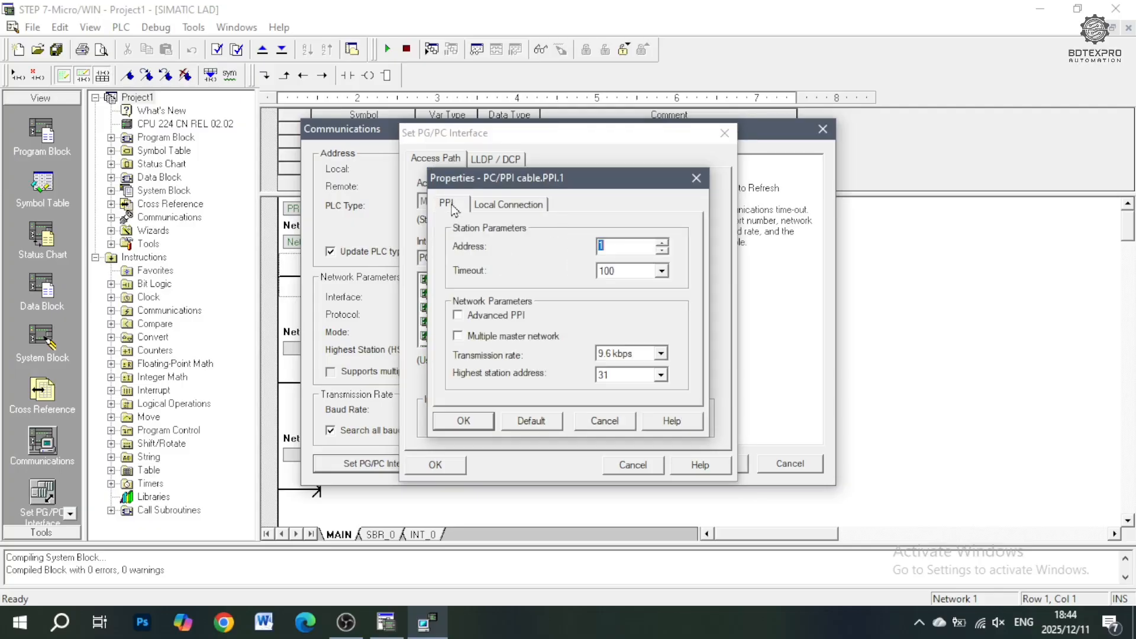
pyautogui.click(662, 252)
pyautogui.click(662, 272)
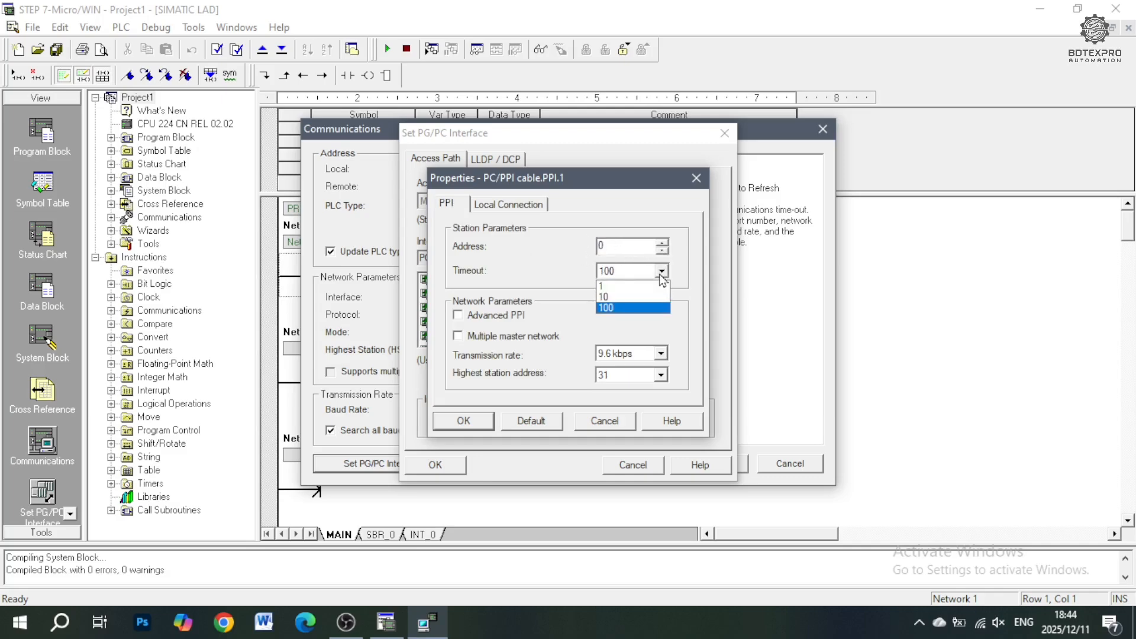
pyautogui.click(620, 305)
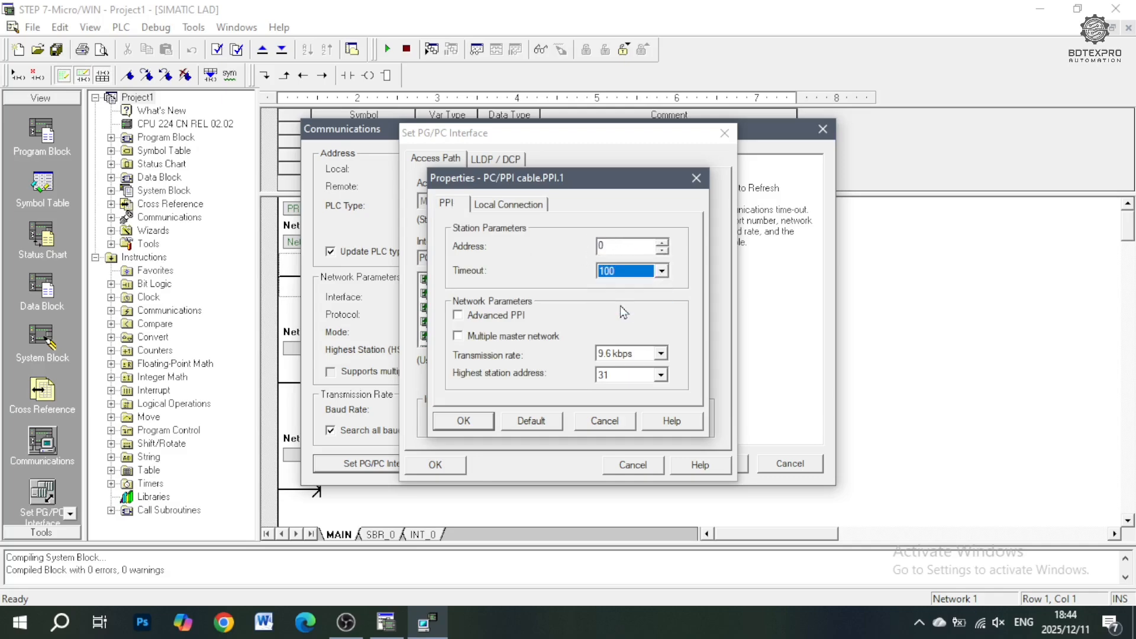
pyautogui.click(660, 354)
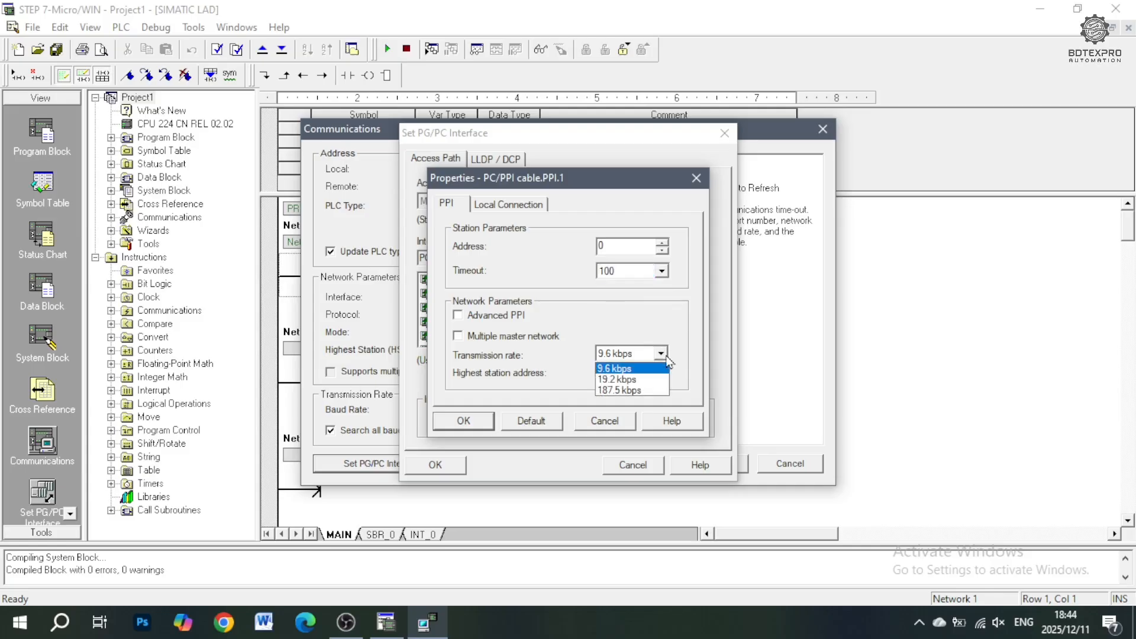
pyautogui.click(638, 380)
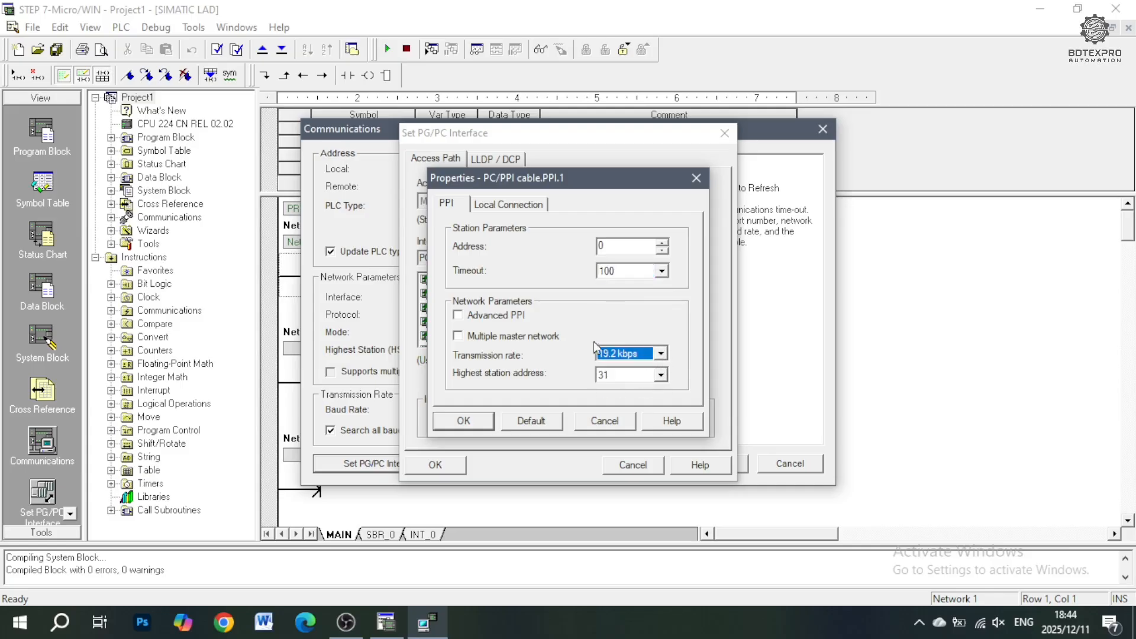
pyautogui.click(663, 379)
pyautogui.click(663, 379)
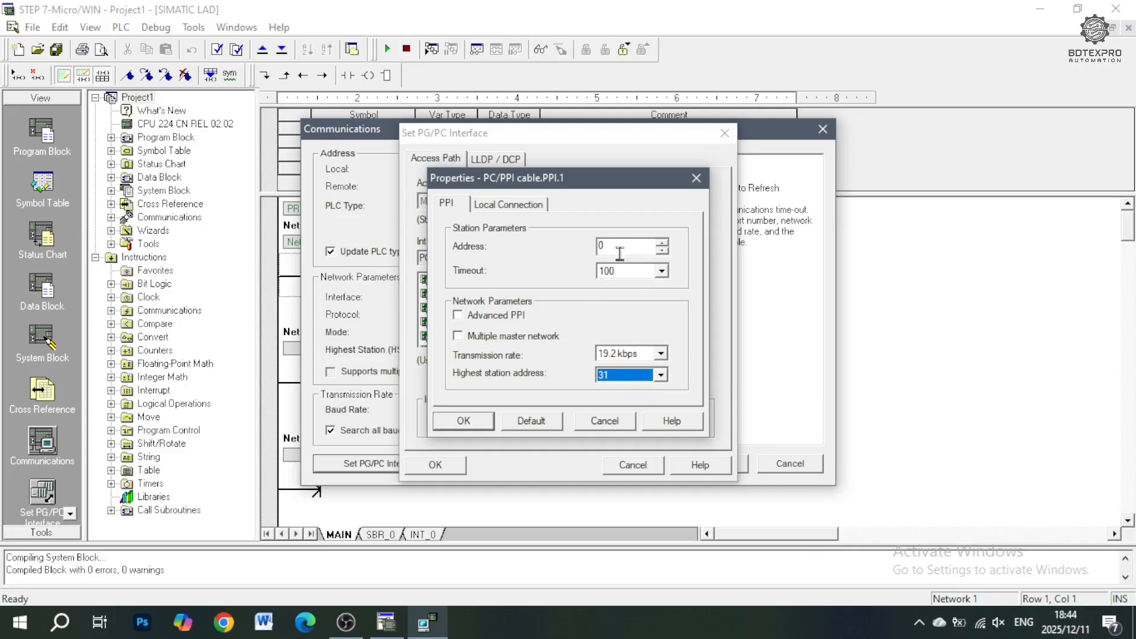
pyautogui.click(473, 420)
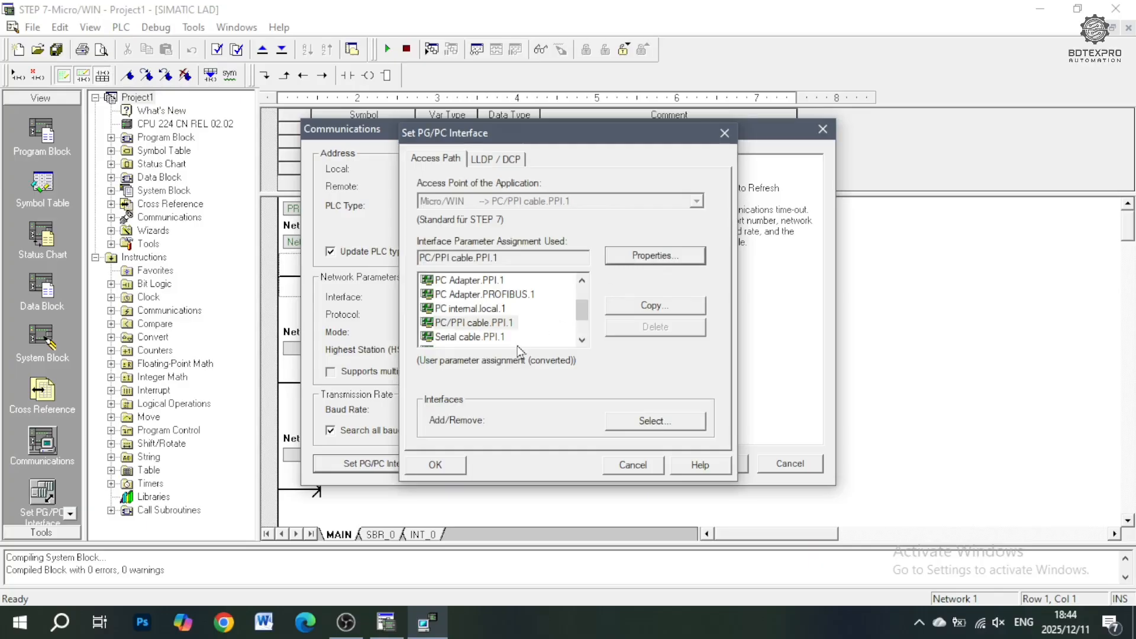
# Check the LLDP / DCP module list and apply the PG/PC interface settings
pyautogui.click(497, 159)
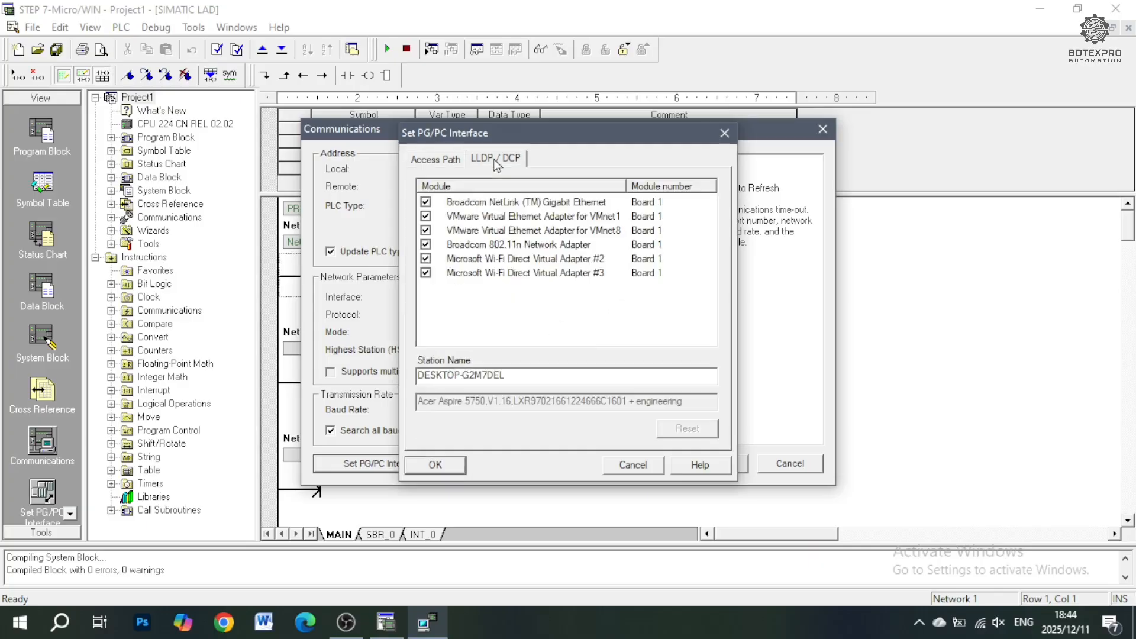
pyautogui.click(448, 159)
pyautogui.click(441, 464)
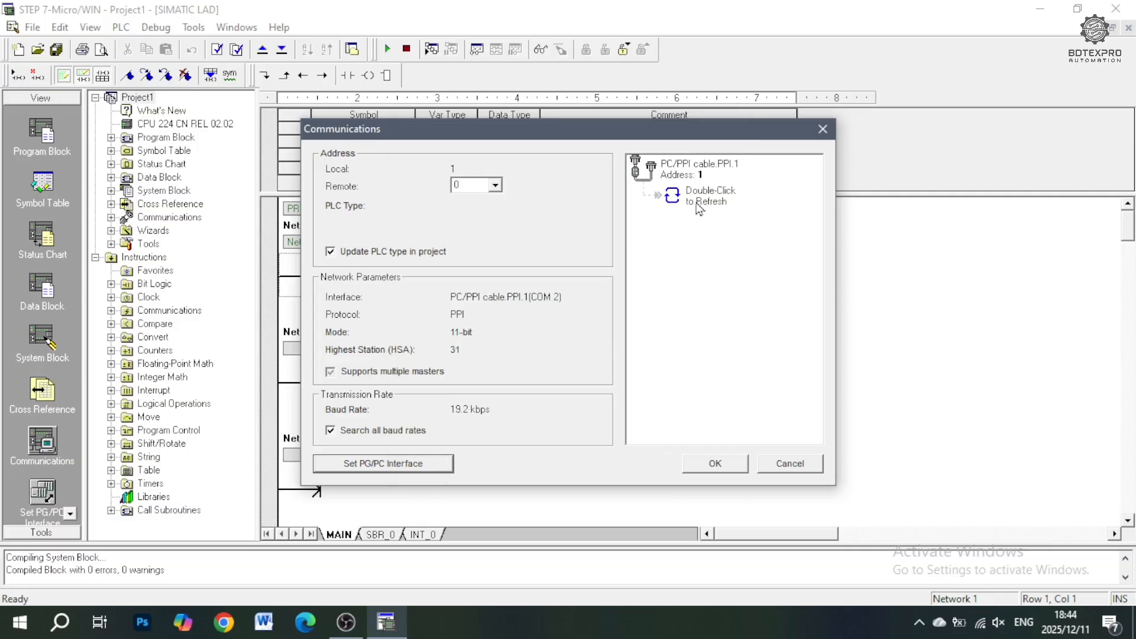
# Refresh the PLC search and choose the CPU 224 CN REL 02.02 at address 2 as the remote station
pyautogui.doubleClick(700, 203)
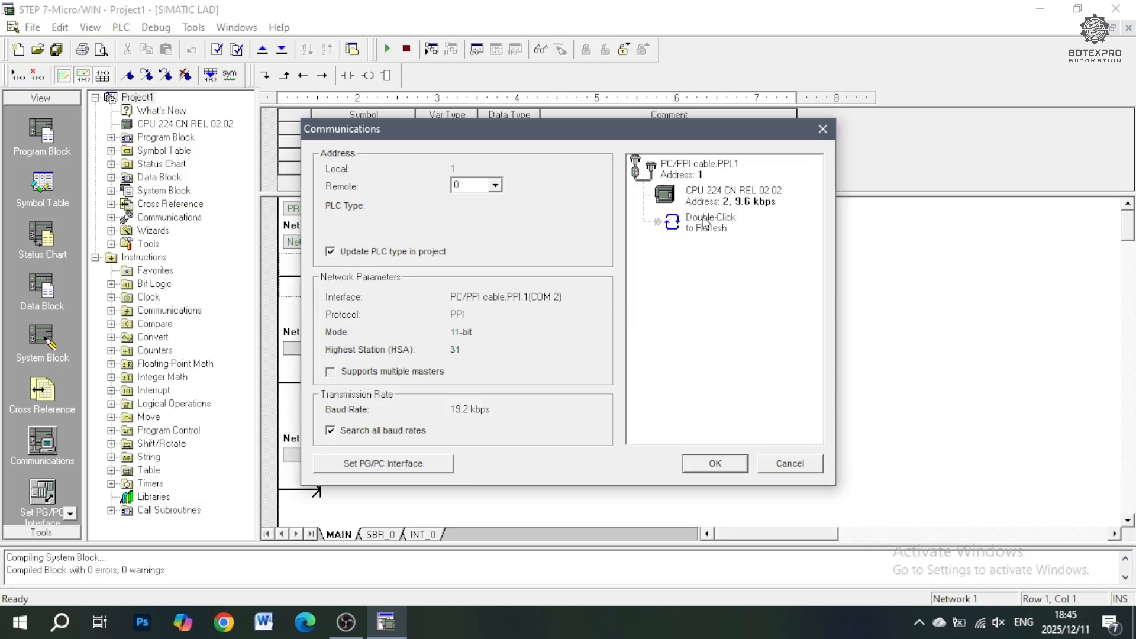
pyautogui.click(713, 197)
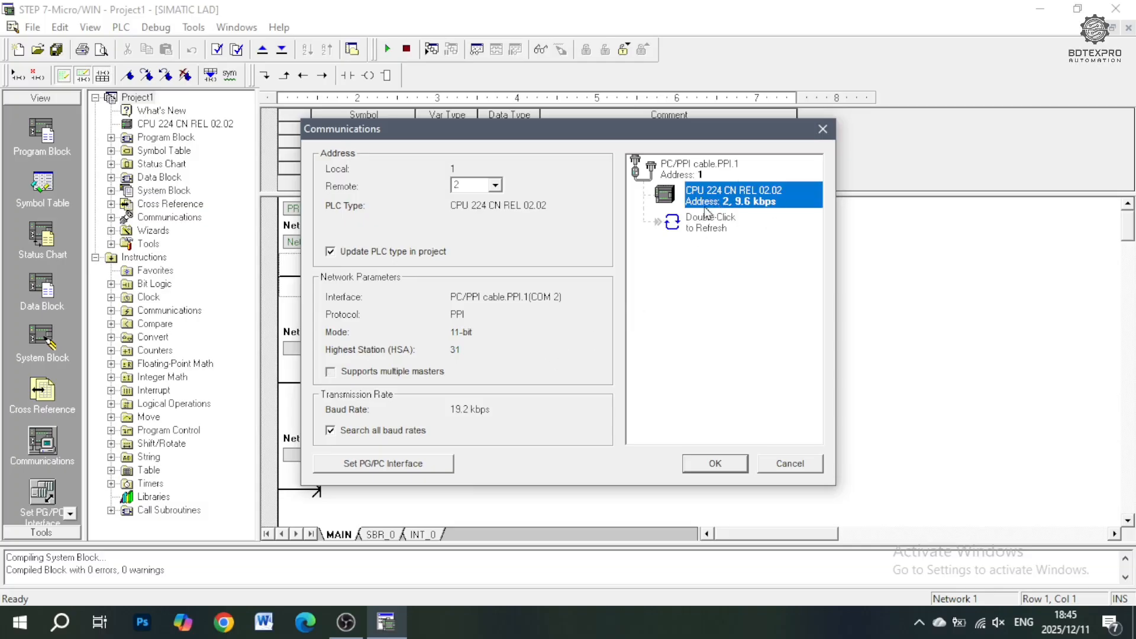
pyautogui.click(716, 463)
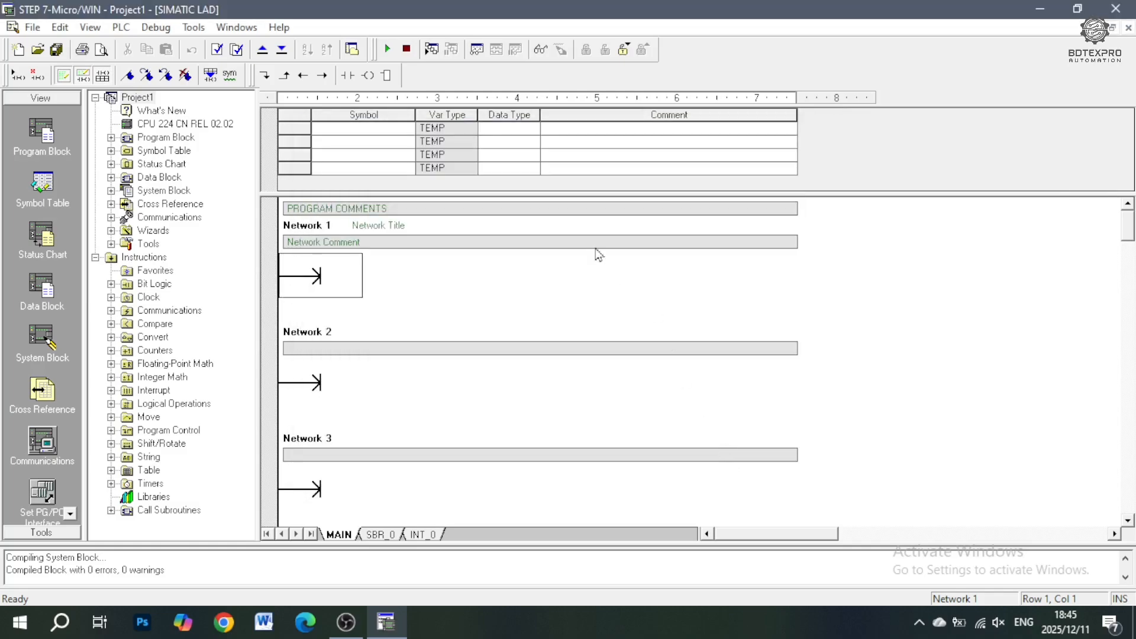
# Examine the download options for the PPI connection and the communication settings for remote address 2, leaving both without starting a download
pyautogui.click(282, 51)
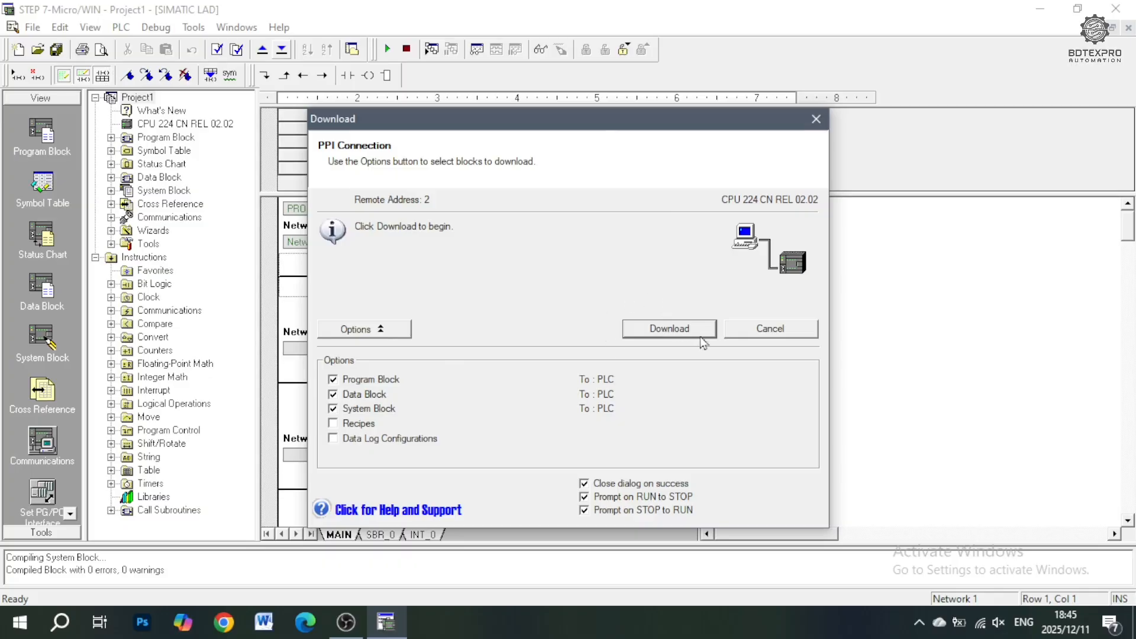
pyautogui.click(775, 332)
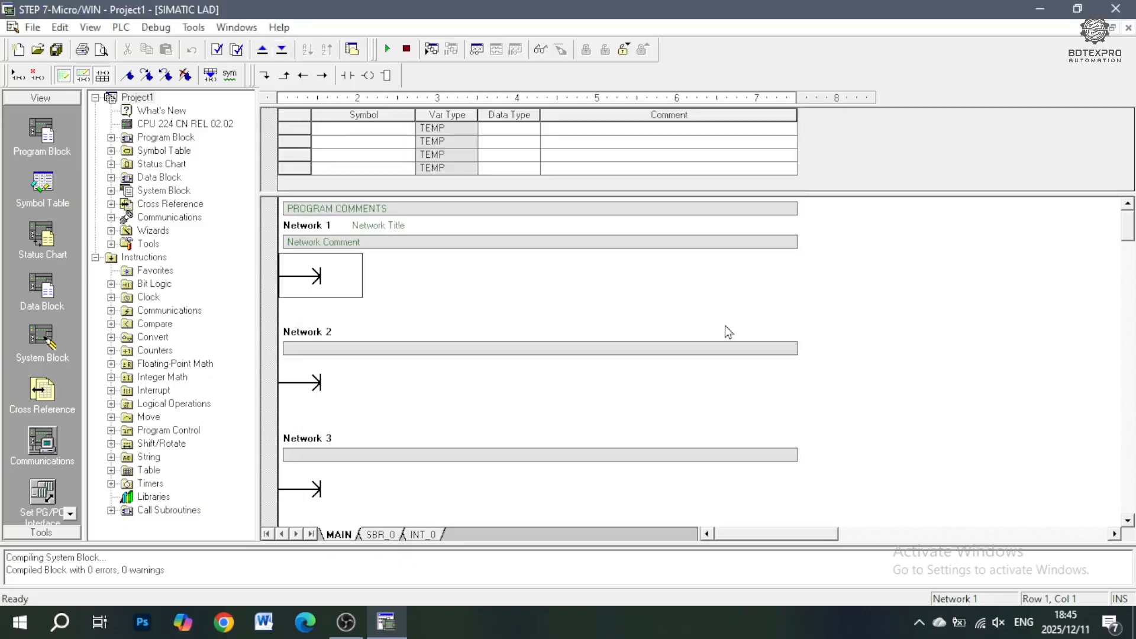
pyautogui.click(49, 455)
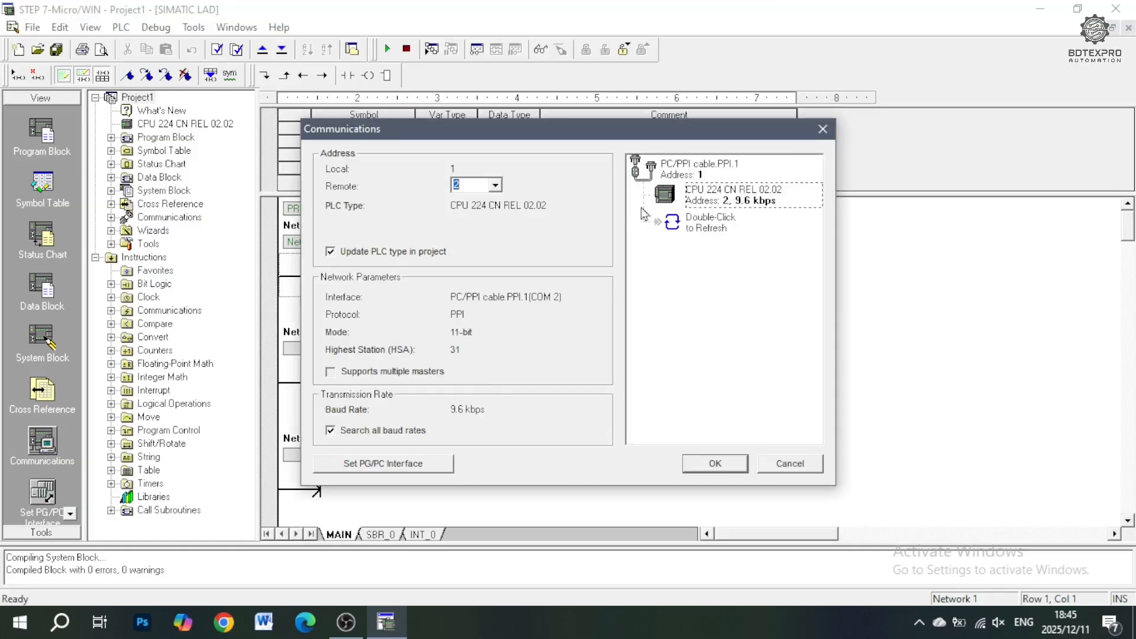
pyautogui.click(822, 130)
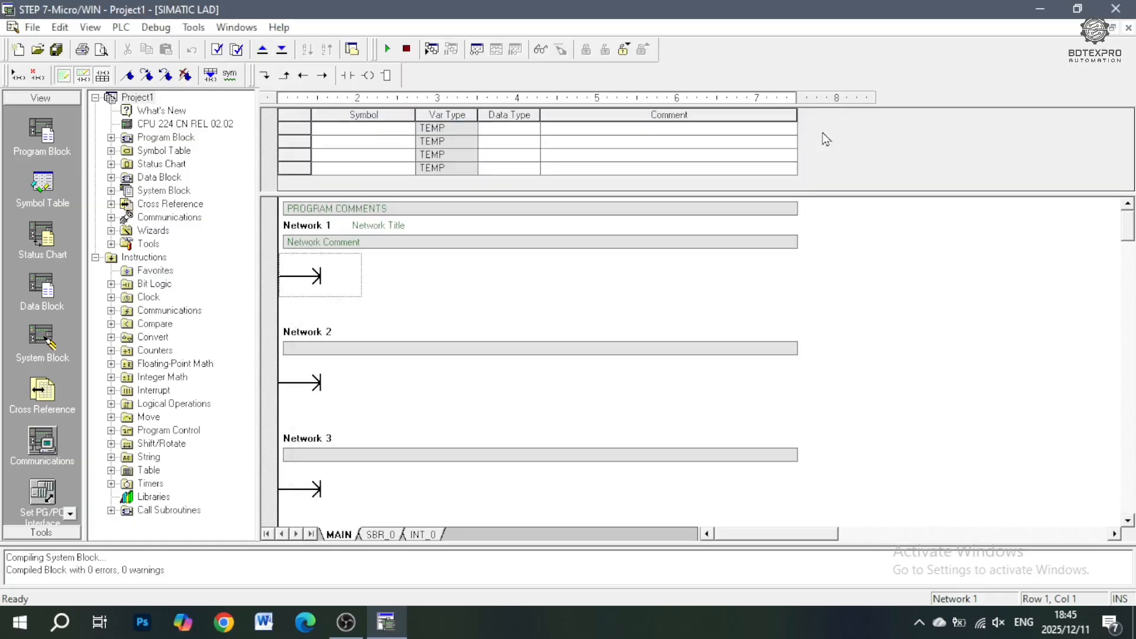
# Set the project's PLC type to CPU 224 CN, keeping CPU version 02.02
pyautogui.doubleClick(159, 121)
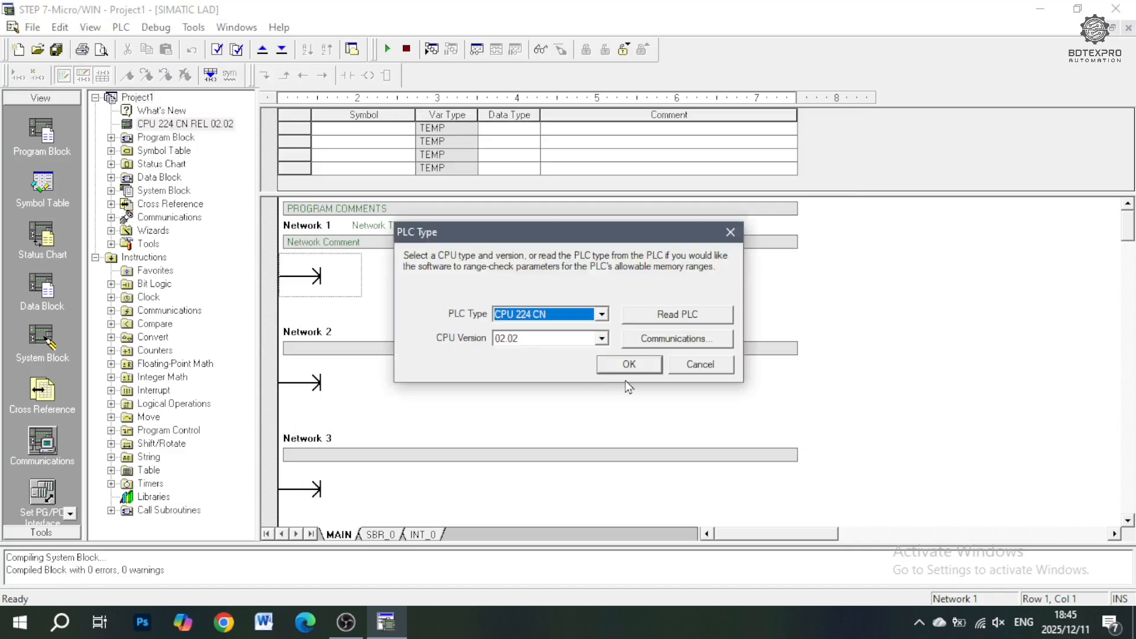
pyautogui.click(602, 314)
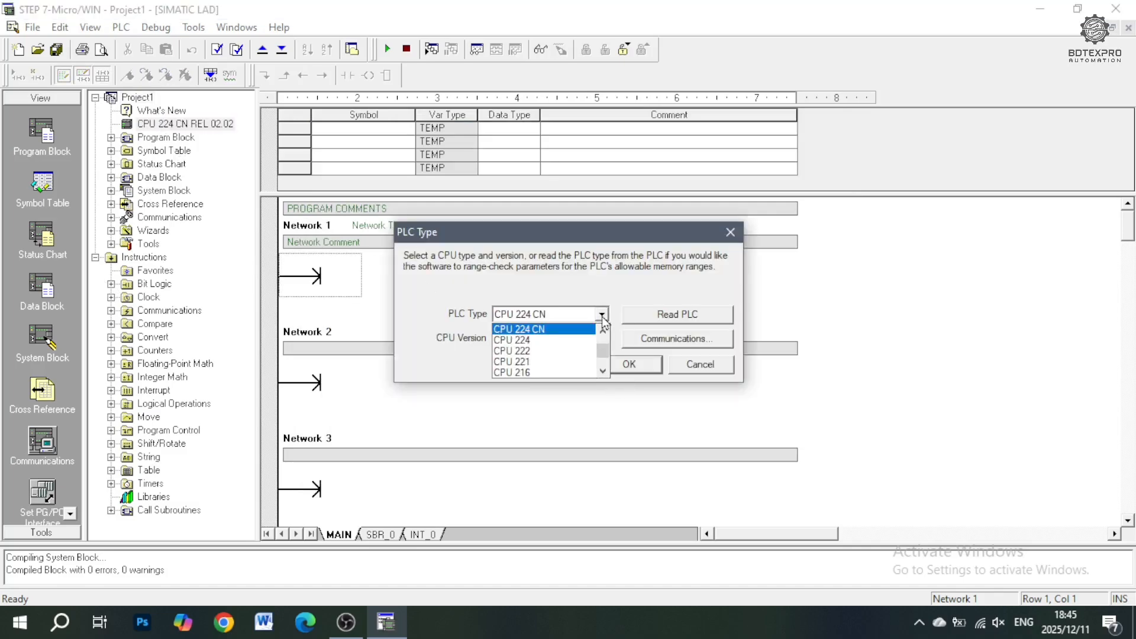
pyautogui.click(588, 329)
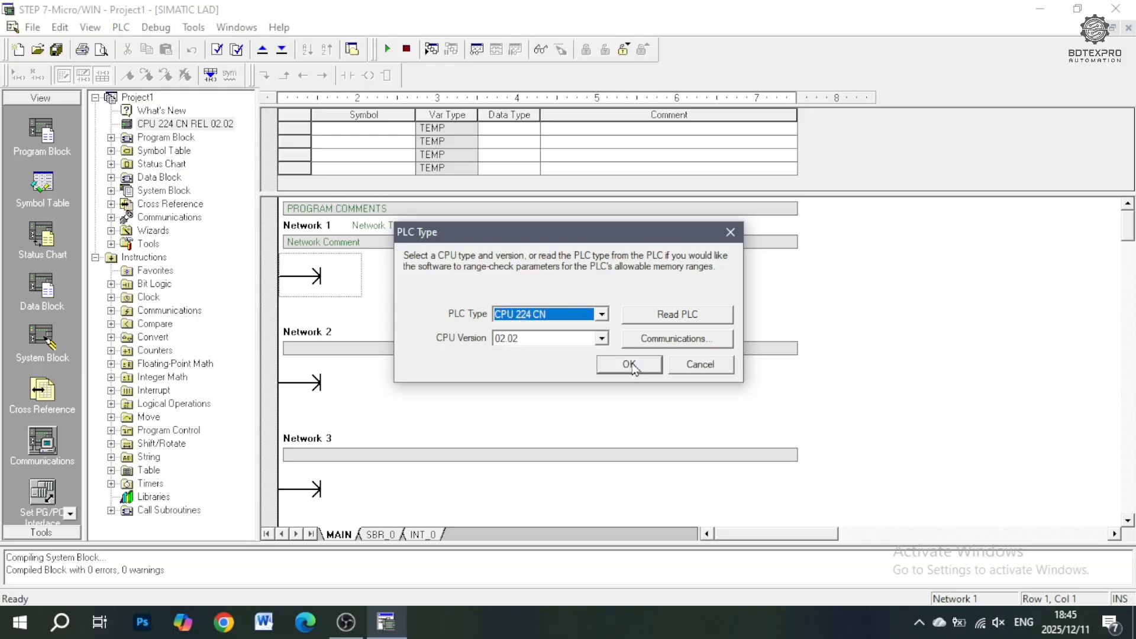
pyautogui.click(628, 365)
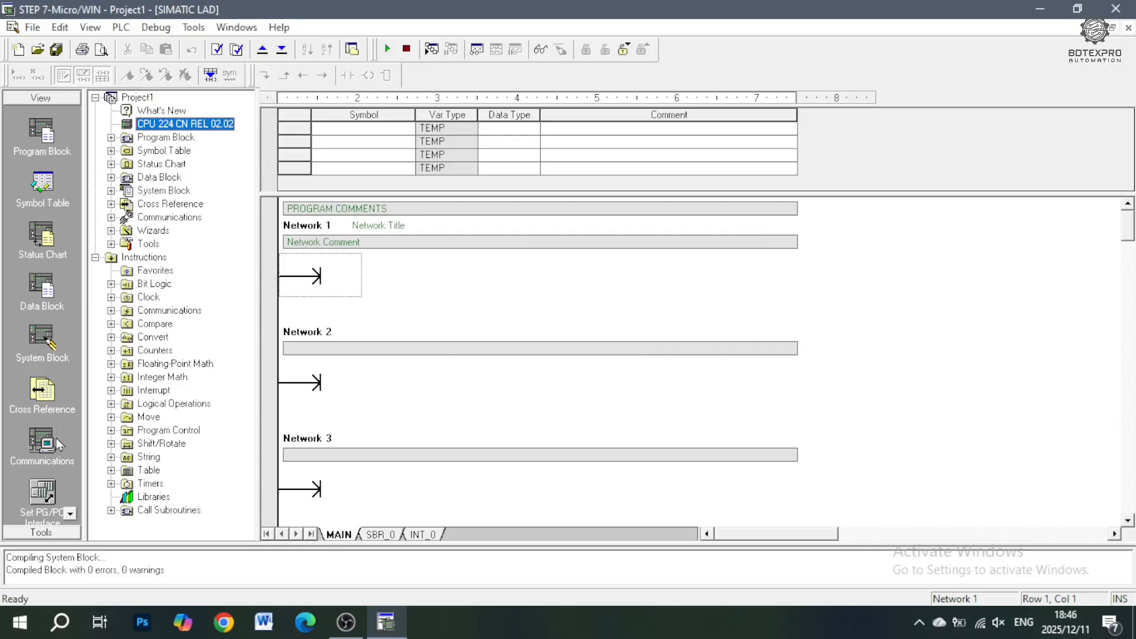
# Review the communication settings of the PC/PPI cable connection without changing them, and start closing the program
pyautogui.click(42, 444)
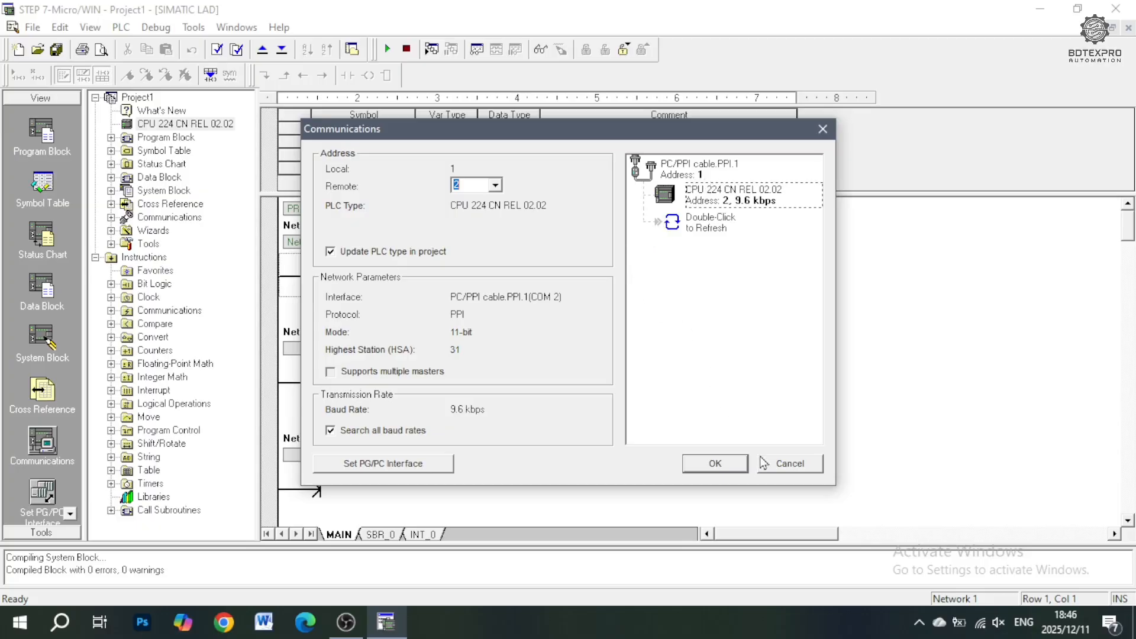
pyautogui.click(777, 466)
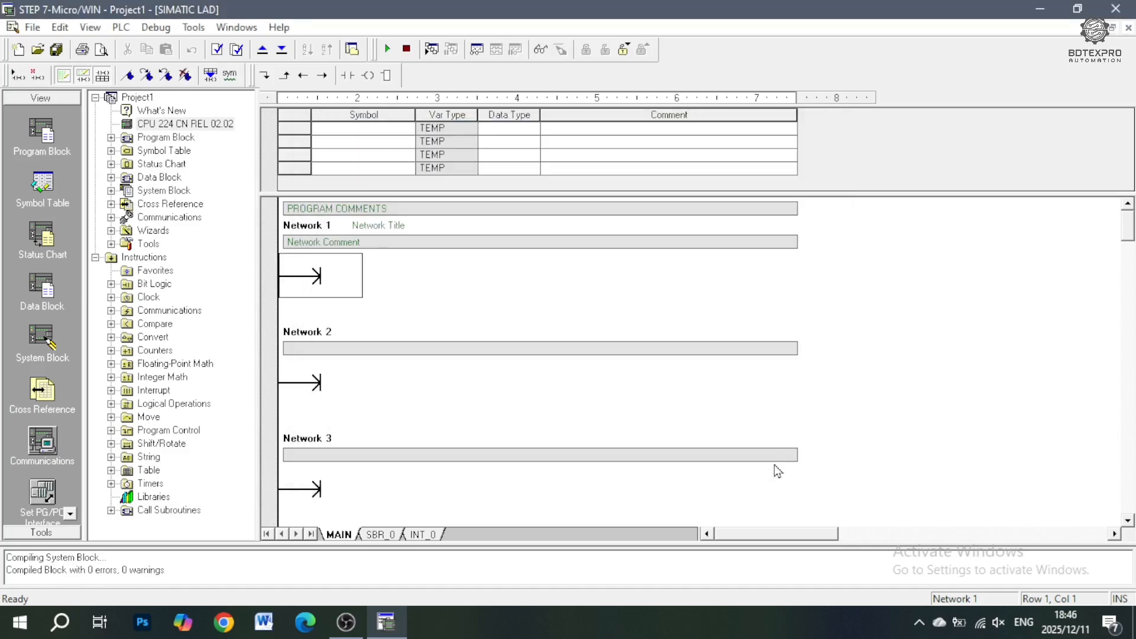
pyautogui.click(1115, 8)
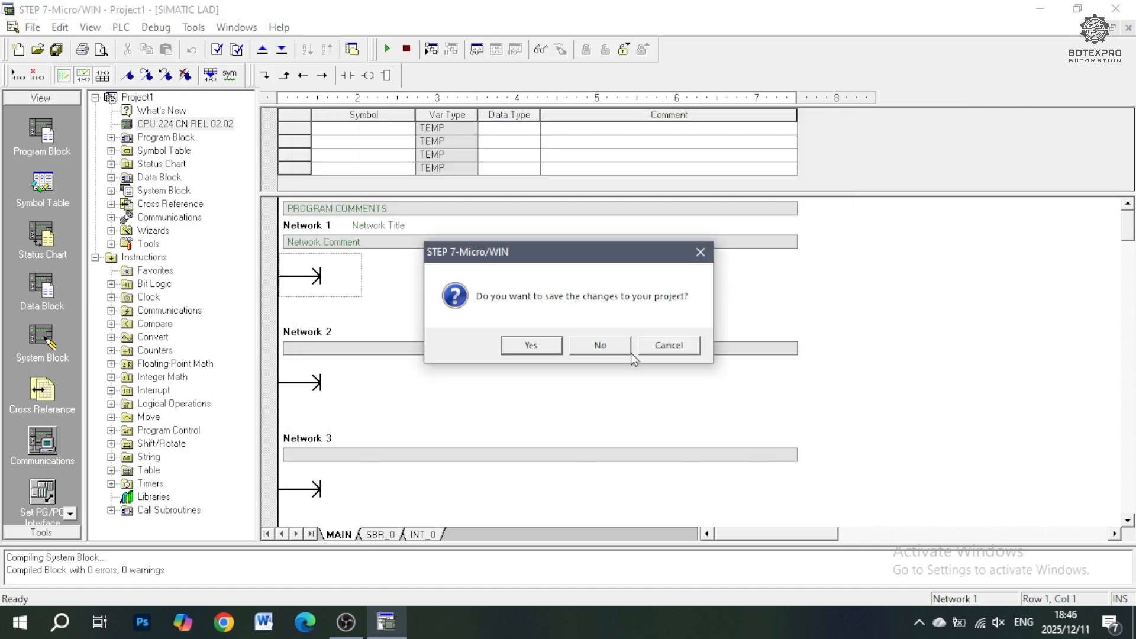